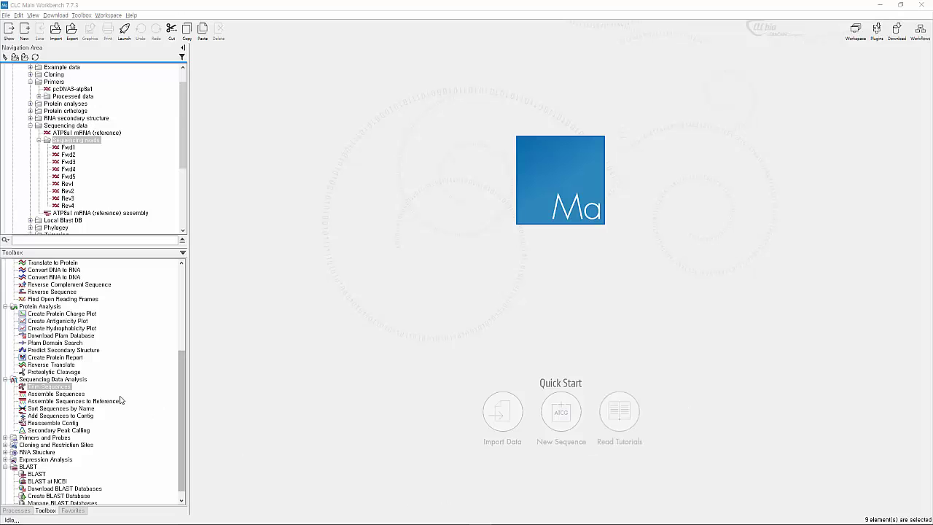
# - Start Trim Sequences with the nine sequencing reads Fwd1–Fwd5 and Rev1–Rev4 as input
pyautogui.click(50, 379)
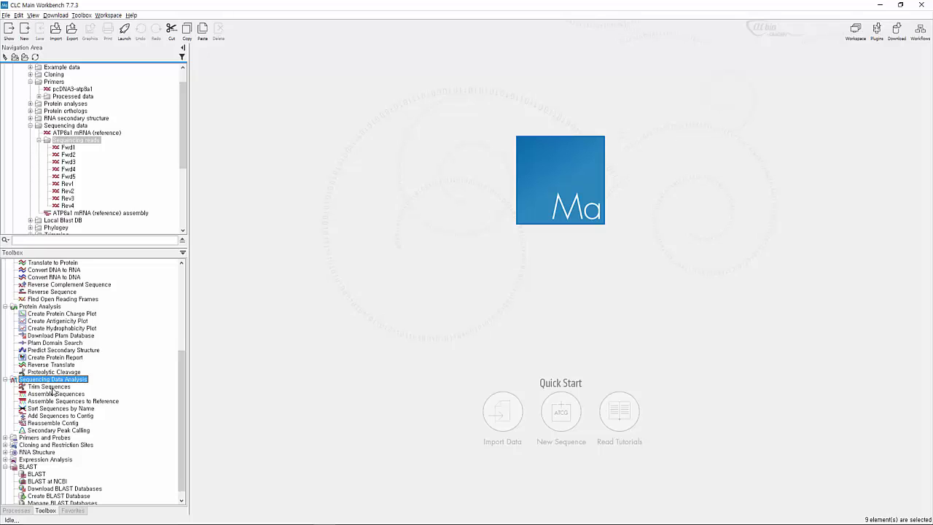
pyautogui.click(54, 387)
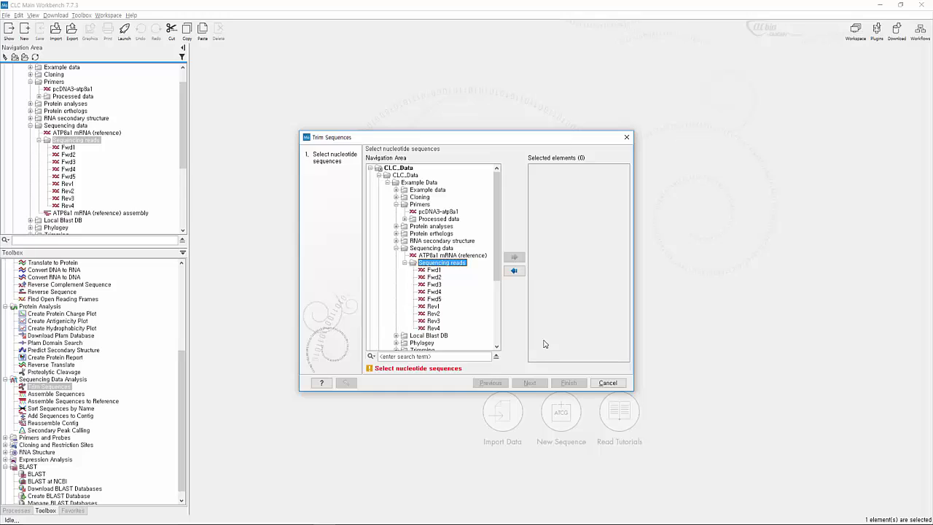
pyautogui.click(438, 273)
pyautogui.keyDown('shift'); pyautogui.click(434, 328); pyautogui.keyUp('shift')
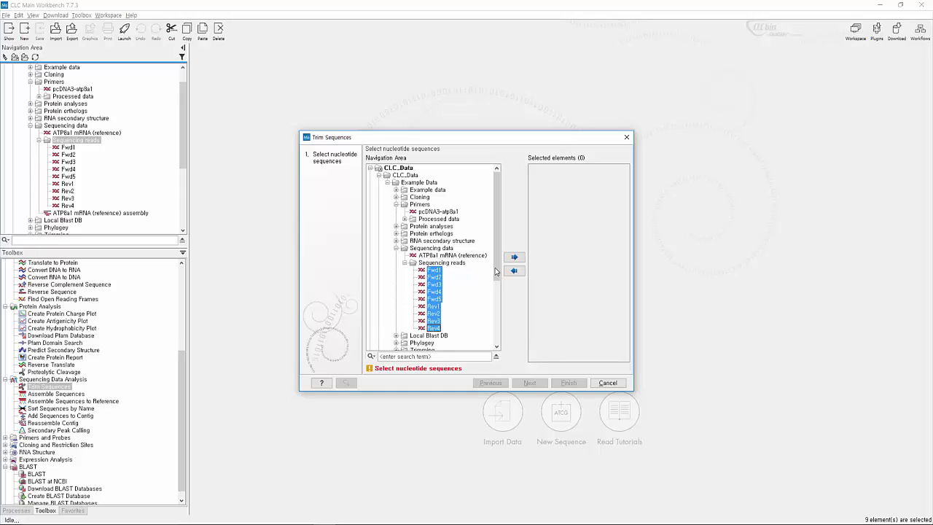
pyautogui.click(514, 260)
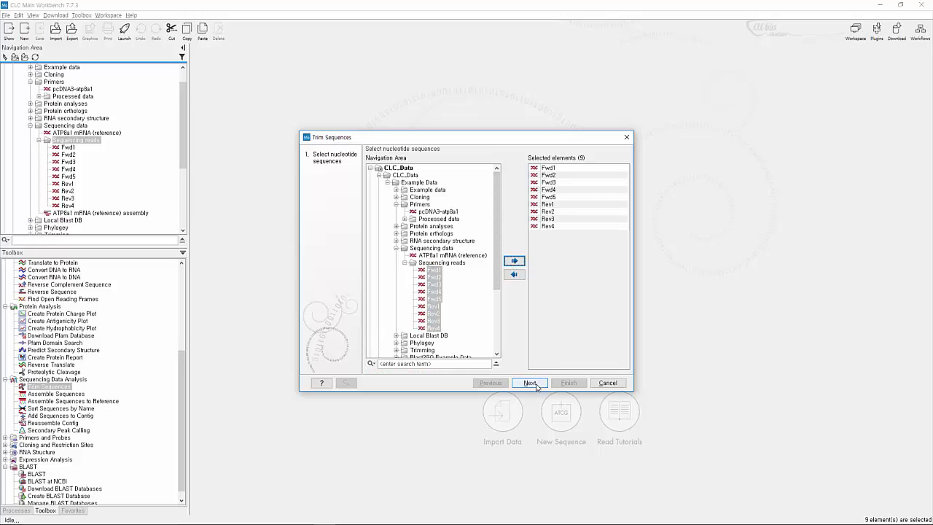
pyautogui.click(529, 384)
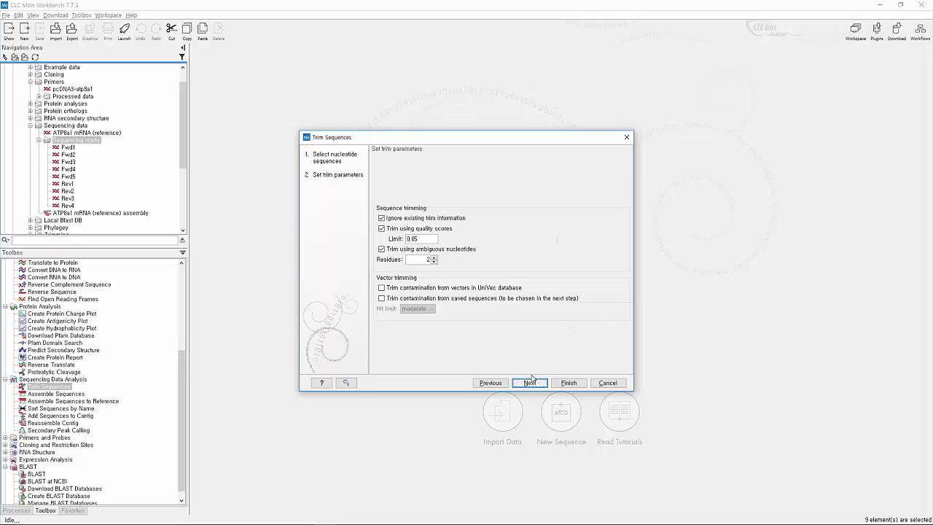
# - Accept trimming with quality score limit 0.05 and 2 ambiguous residues, and complete the trim of the reads
pyautogui.click(531, 380)
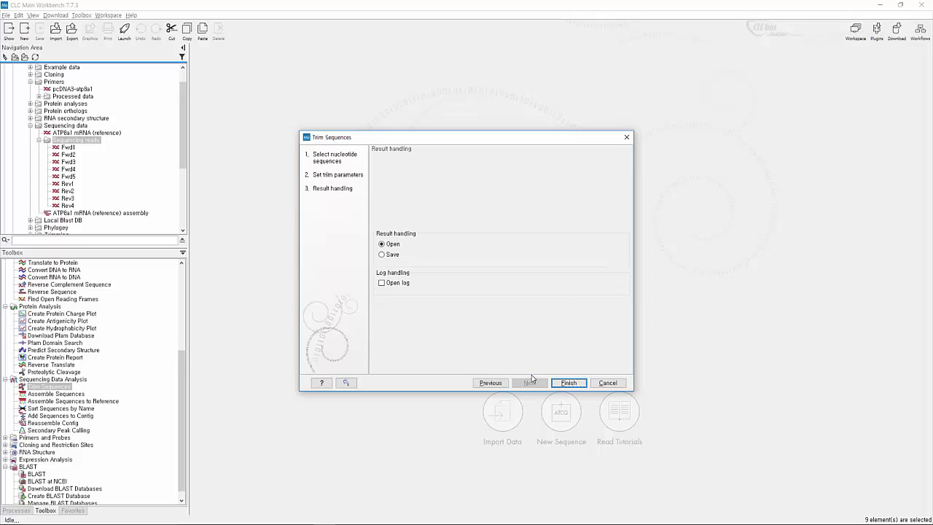
pyautogui.press('Tab')
pyautogui.press('space')
pyautogui.press('Return')
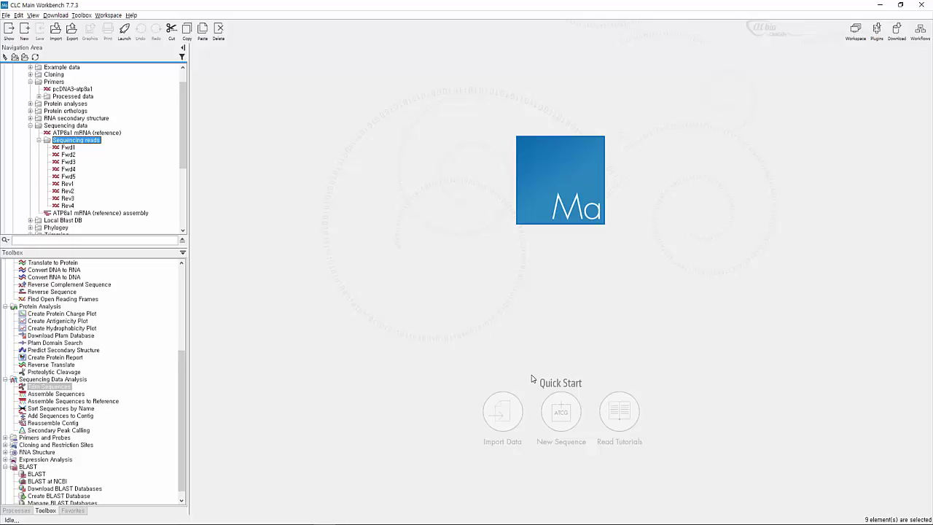
# - Start Assemble Sequences to Reference with all nine reads, Fwd1–Fwd5 and Rev1–Rev4, and continue to the assembly parameters
pyautogui.press('Down')
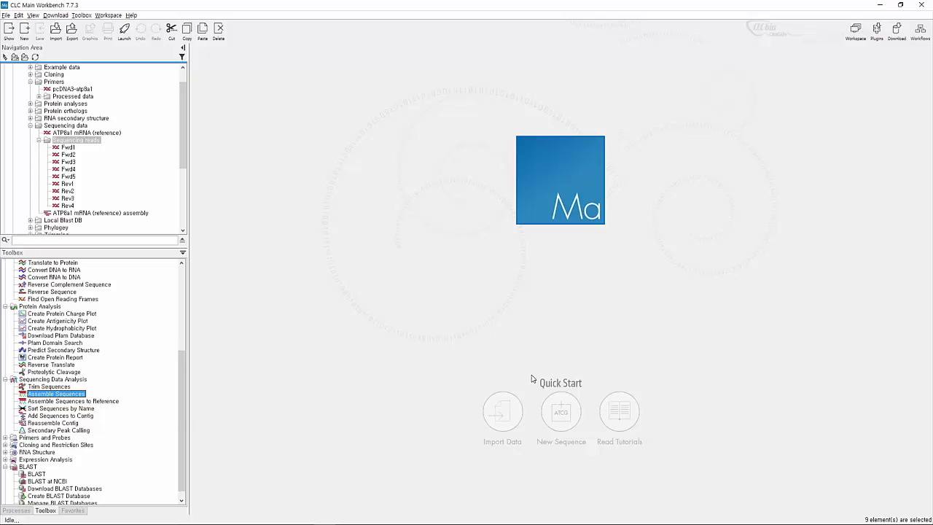
pyautogui.press('Down')
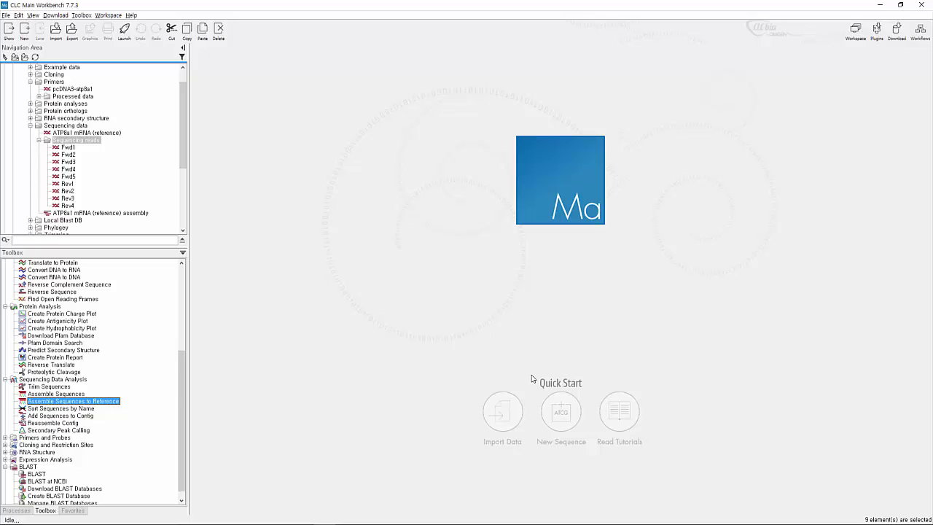
pyautogui.press('Up')
pyautogui.press('Up')
pyautogui.press('Down')
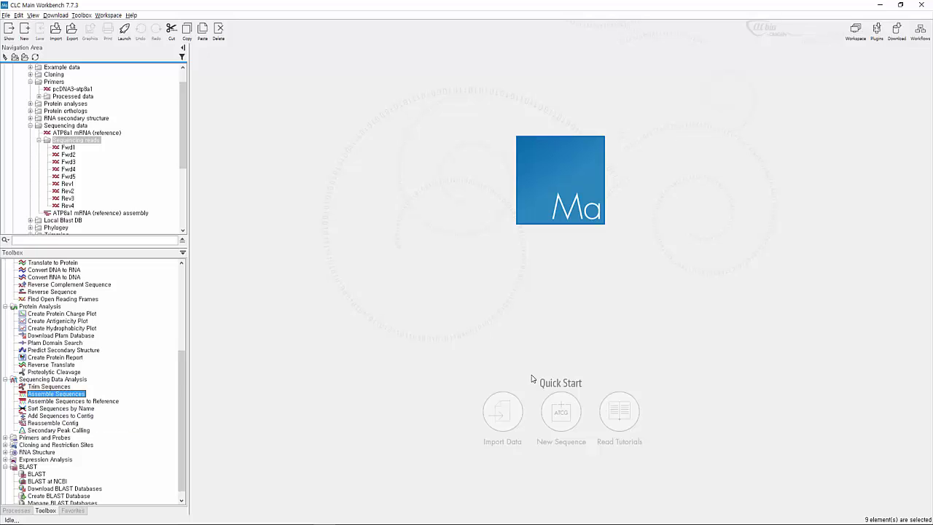
pyautogui.press('Down')
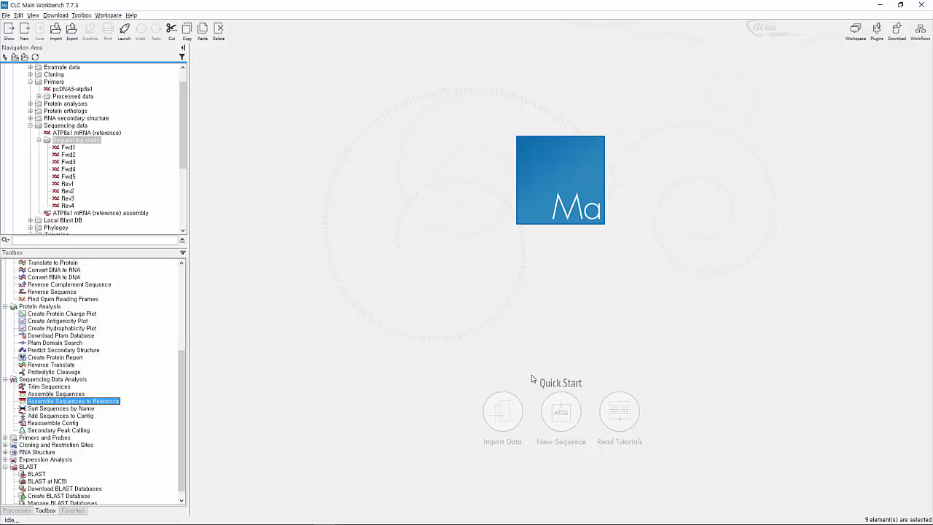
pyautogui.press('Return')
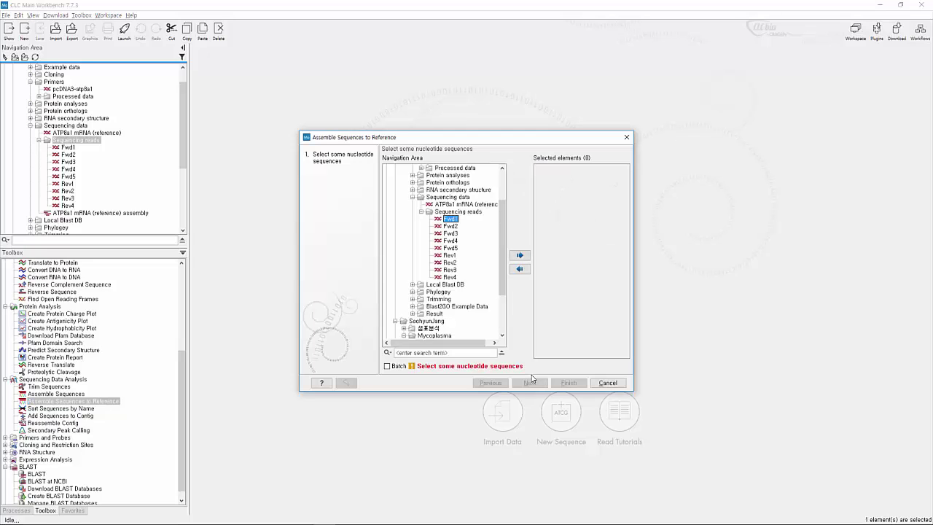
pyautogui.hotkey('ctrl', 'a')
pyautogui.press('Tab')
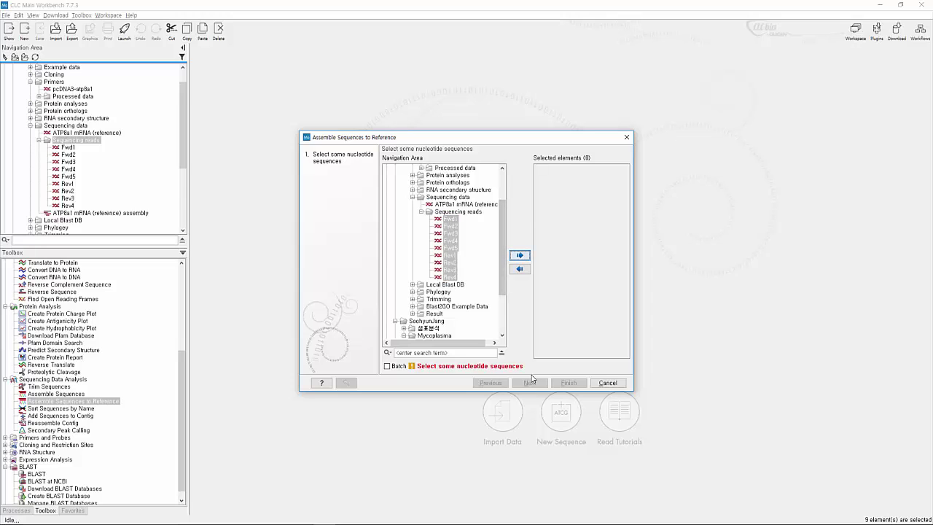
pyautogui.press('space')
pyautogui.press('Return')
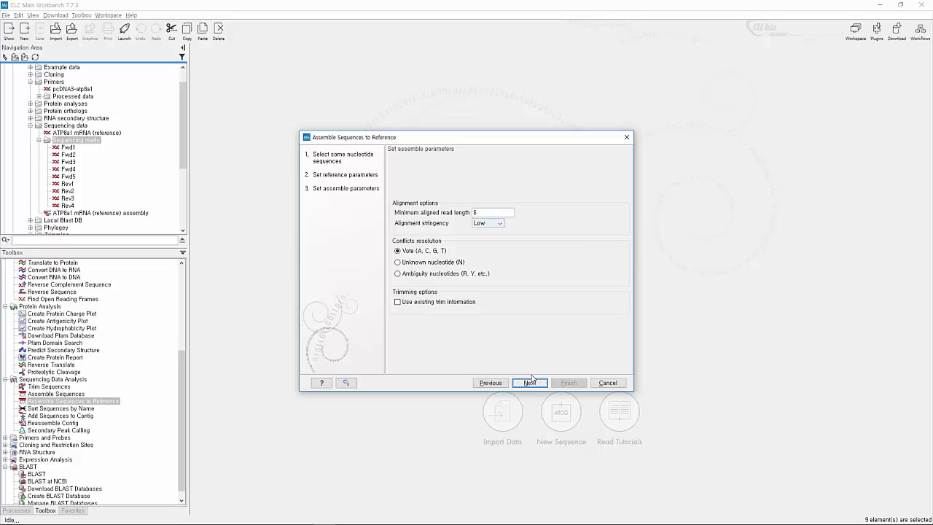
# - Run the assembly with low alignment stringency and Vote conflict resolution, saving the result in the Sequencing reads folder
pyautogui.hotkey('alt', 'Down')
pyautogui.press('Up')
pyautogui.press('Up')
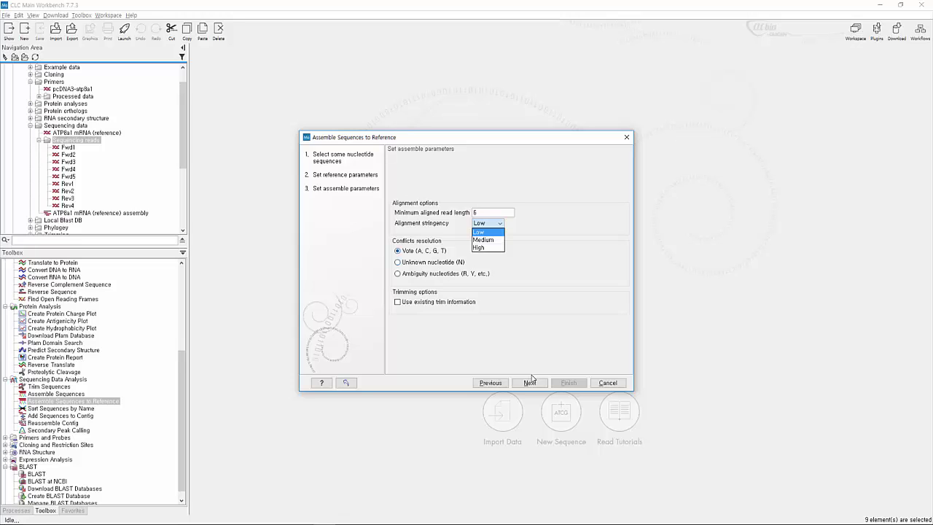
pyautogui.press('Escape')
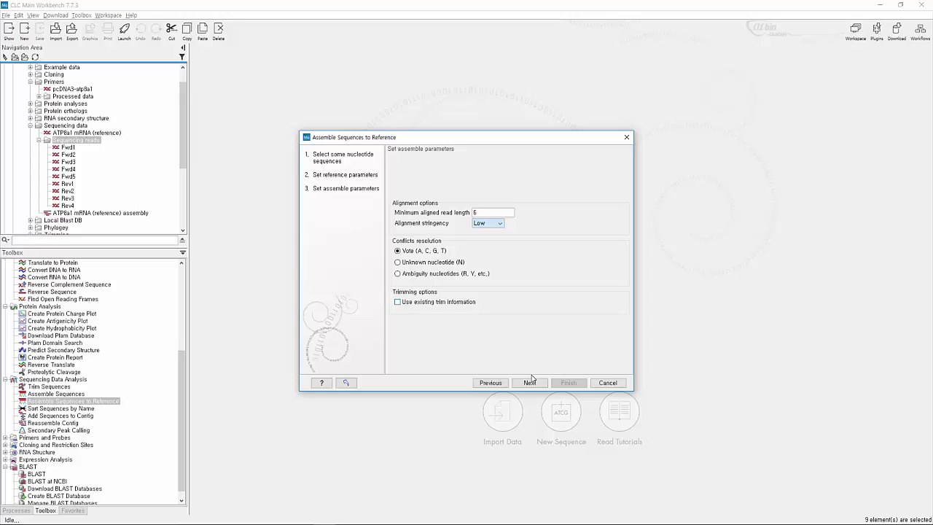
pyautogui.click(531, 378)
pyautogui.hotkey('alt', 's')
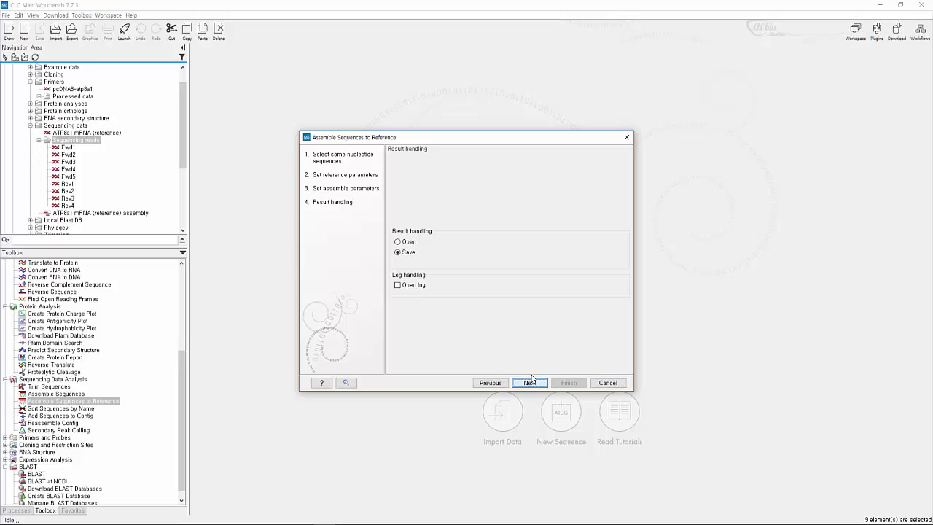
pyautogui.click(530, 382)
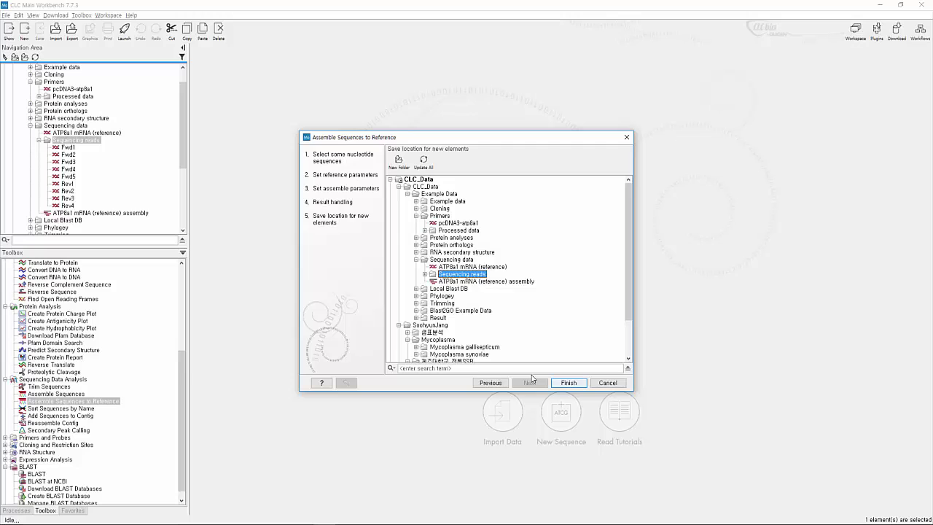
pyautogui.press('Return')
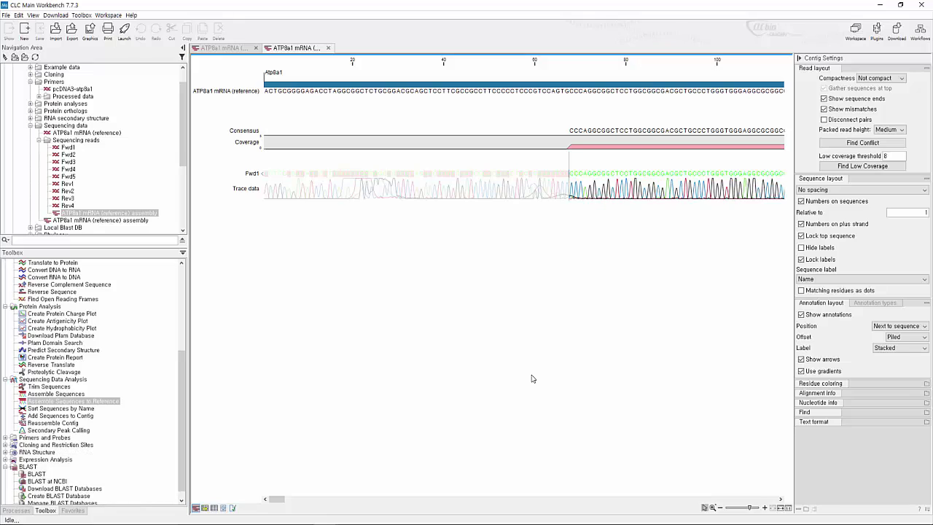
# - Find the first conflict in the assembled ATP8a1 mRNA contig
pyautogui.press('space')
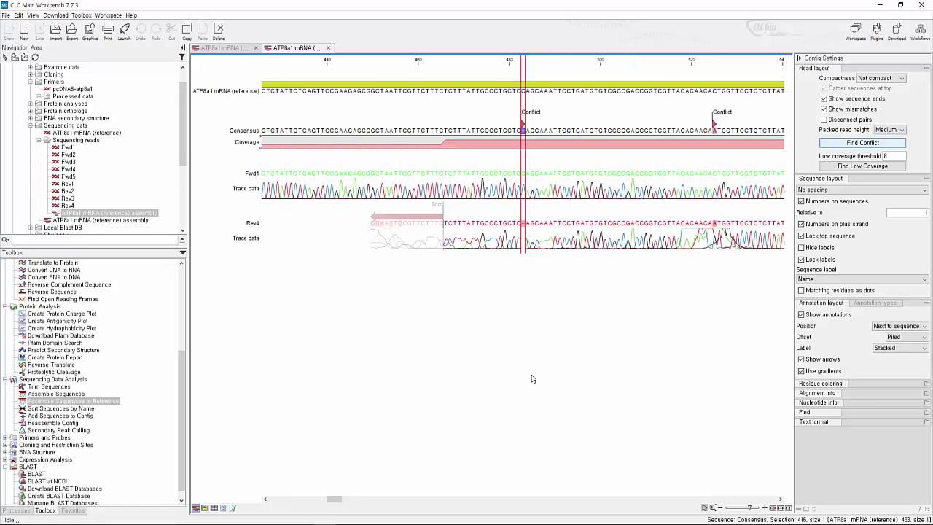